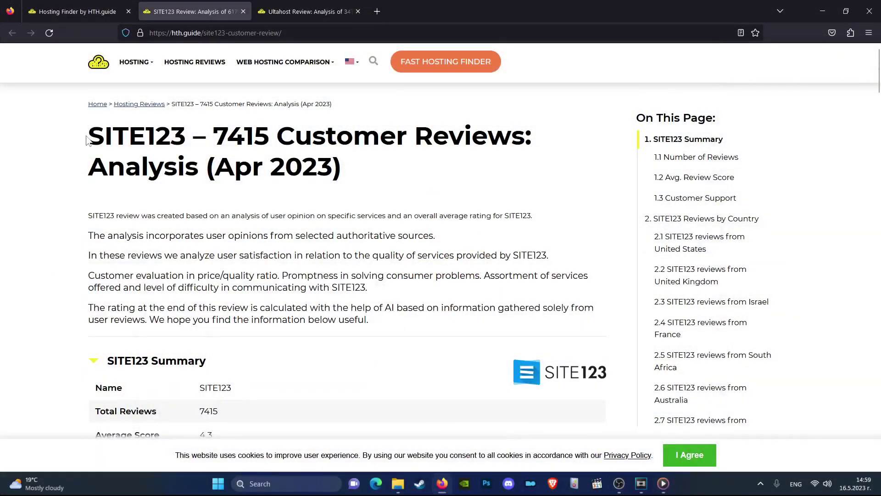
- Skim the SITE123 Customer Reviews heading and the summary entries in the page contents
drag(87, 140, 184, 135)
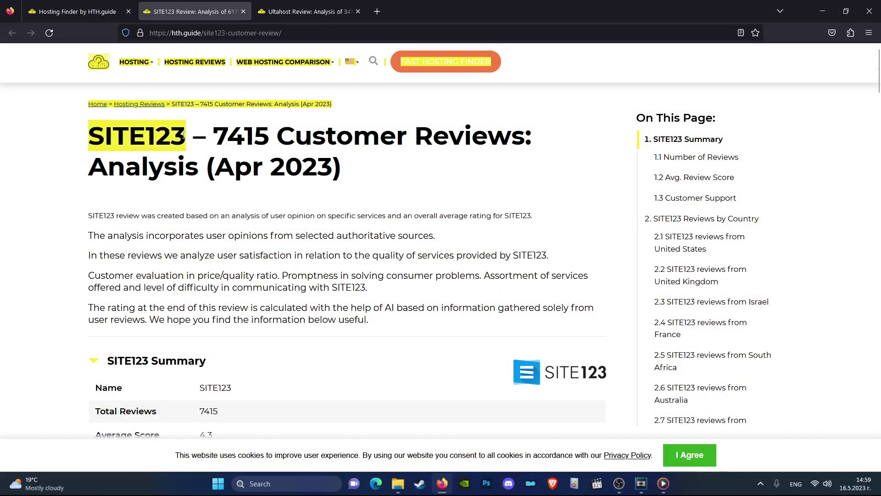
click(138, 150)
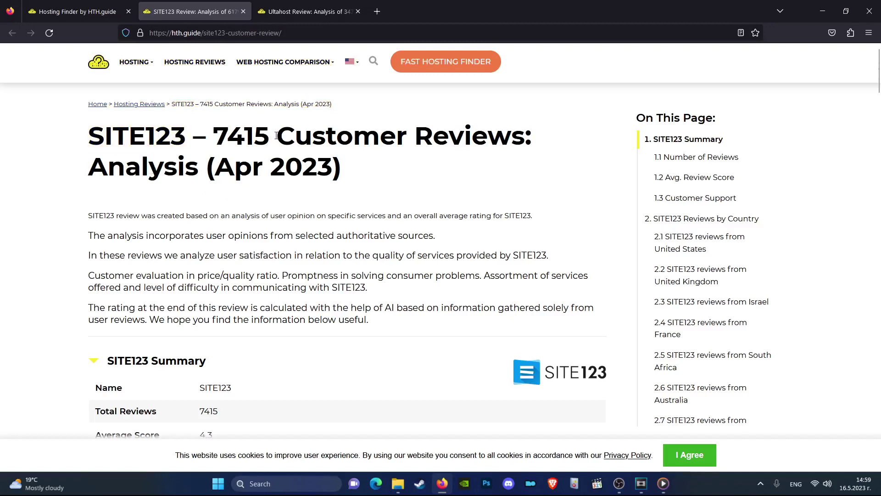
drag(276, 136, 559, 143)
click(511, 216)
mouse_move(651, 157)
mouse_down()
mouse_move(753, 201)
mouse_move(763, 217)
mouse_up()
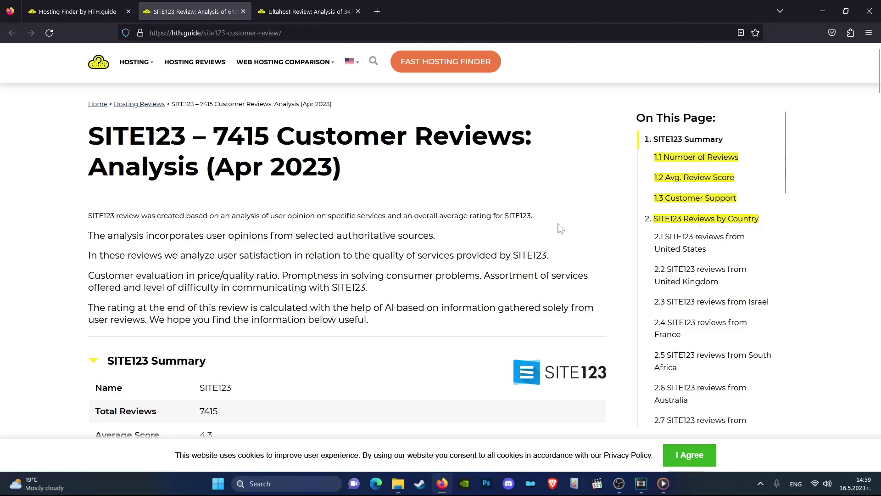
drag(783, 171, 801, 407)
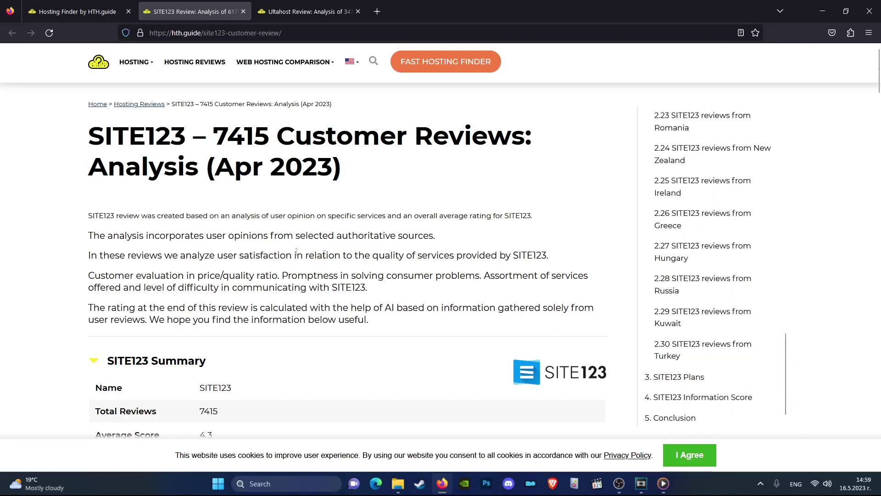
- Check the review page's address in the browser bar and return to the page
click(158, 33)
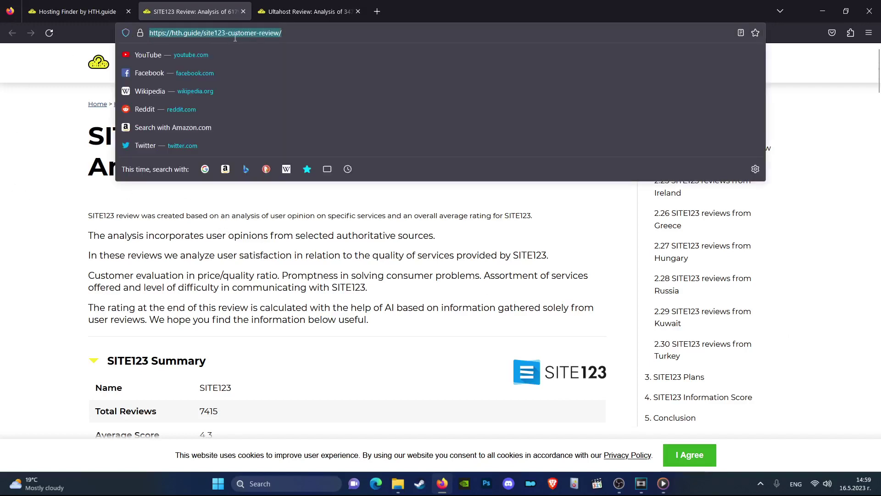
click(366, 237)
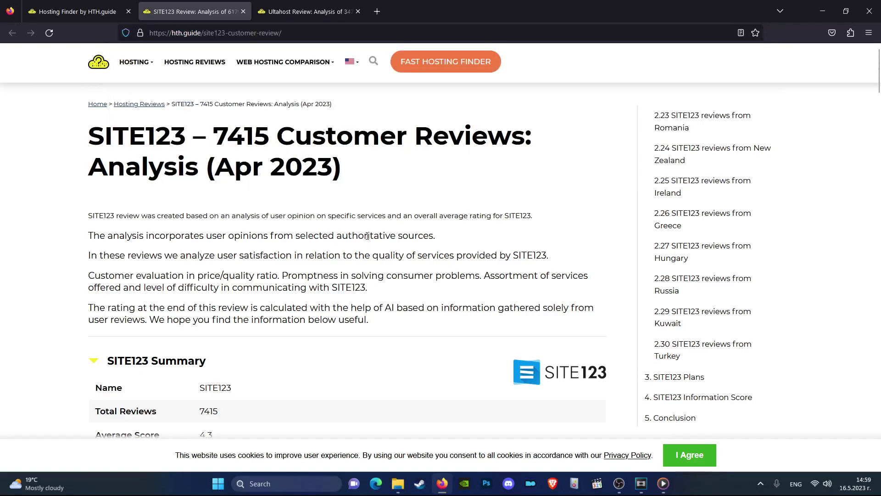
scroll(273, 266, down, 5)
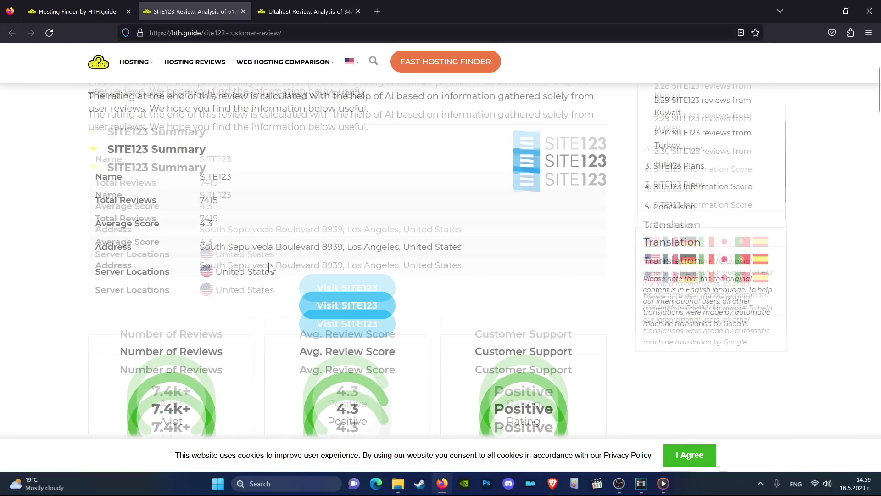
- Review the headline figures: 7.4k+ reviews, 4.3 average score and Positive customer support
drag(194, 321, 149, 304)
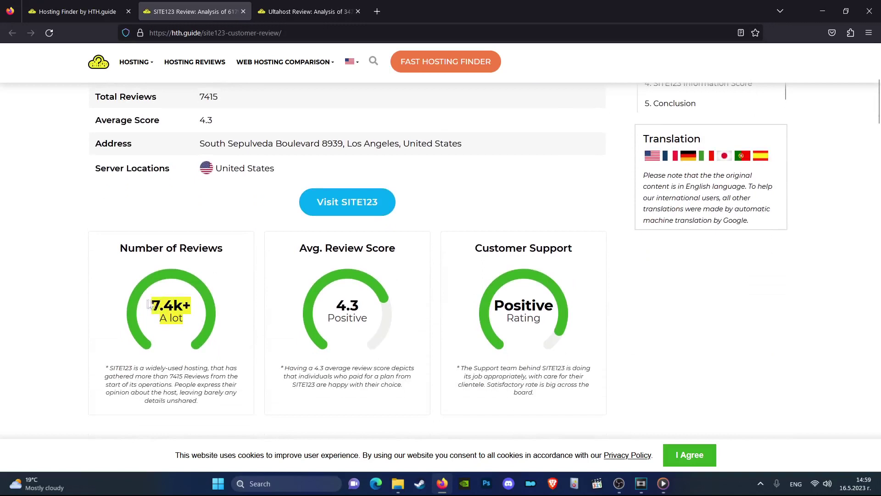
drag(368, 323, 338, 303)
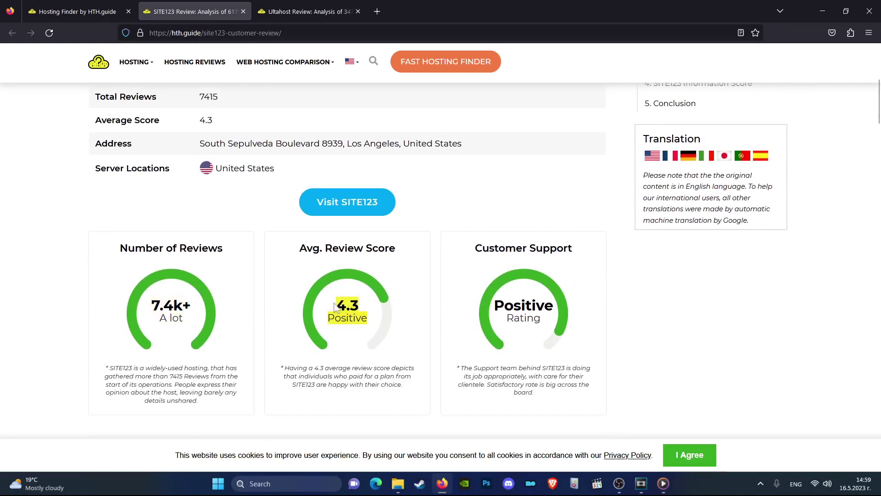
drag(544, 322, 496, 304)
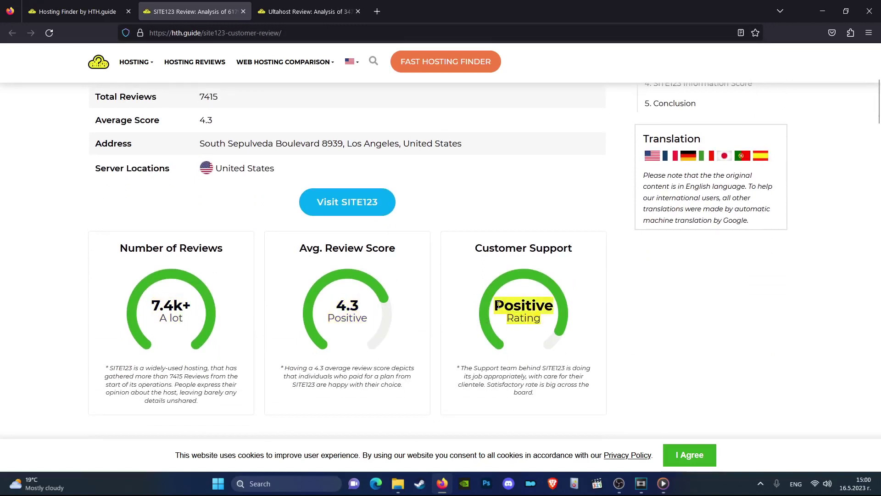
click(434, 188)
- Check the average score value, the 7415 total and the United States server location
mouse_move(214, 120)
mouse_down()
mouse_move(203, 122)
mouse_move(199, 98)
mouse_up()
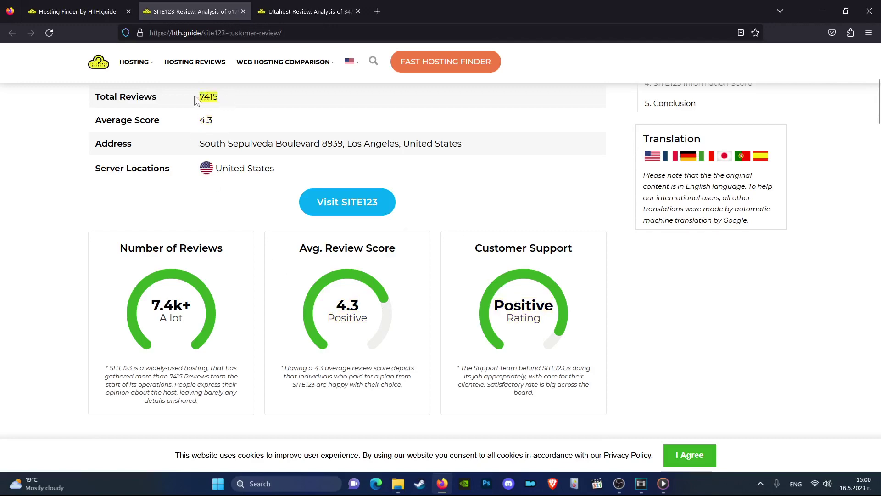
scroll(264, 160, up, 2)
click(206, 230)
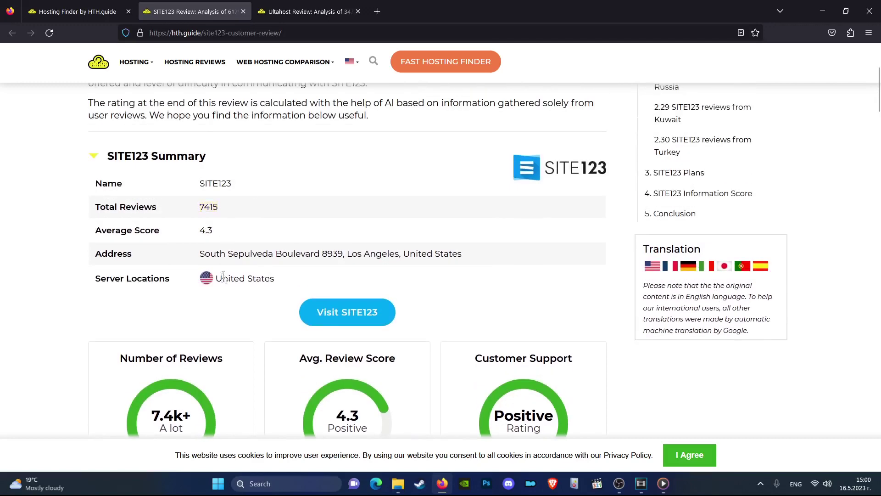
drag(215, 278, 257, 278)
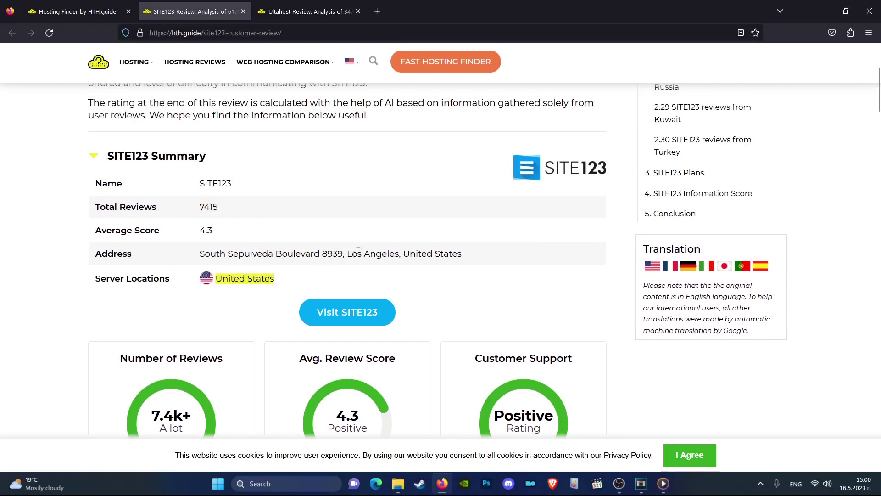
click(385, 199)
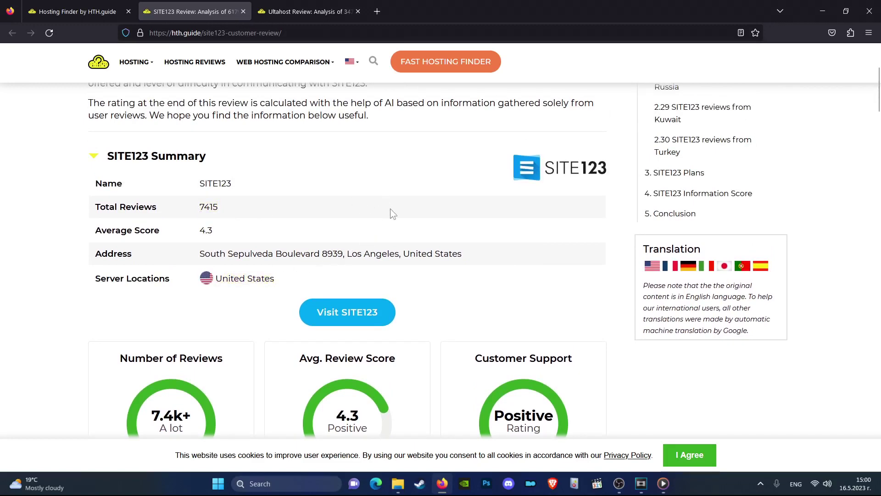
scroll(420, 227, down, 10)
scroll(415, 228, down, 5)
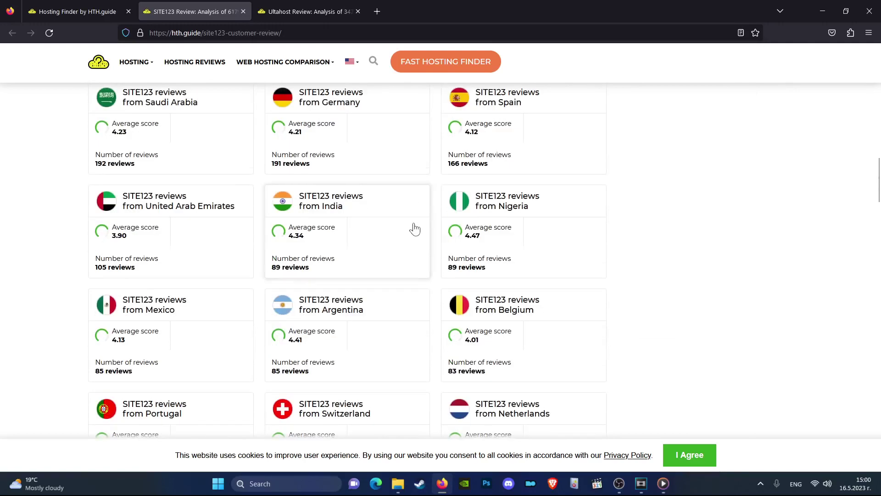
scroll(416, 229, up, 3)
scroll(378, 220, up, 2)
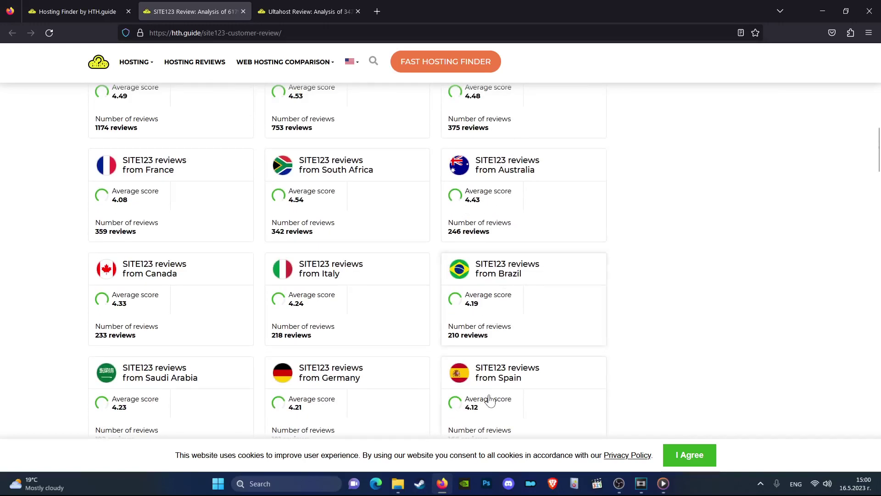
scroll(345, 379, up, 5)
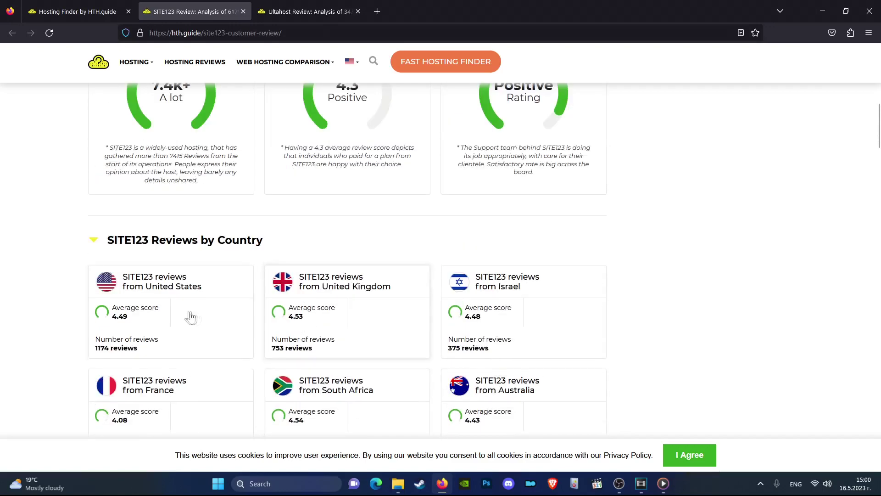
scroll(192, 316, down, 2)
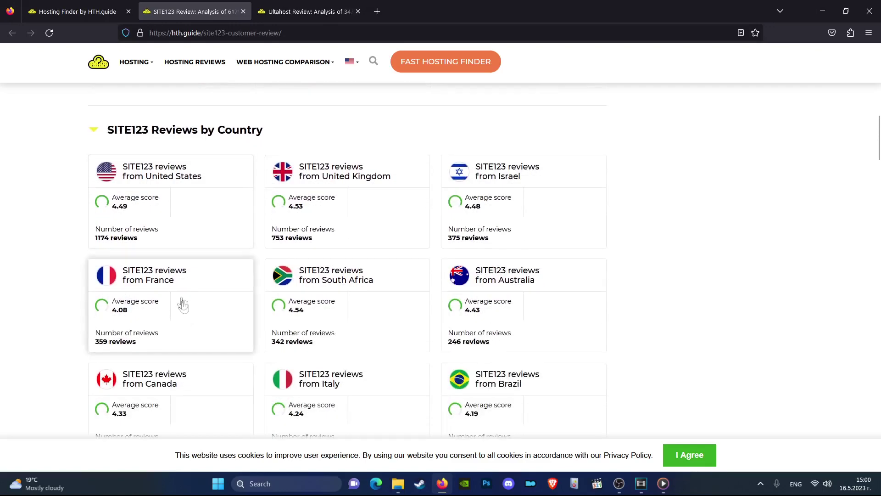
scroll(411, 307, down, 8)
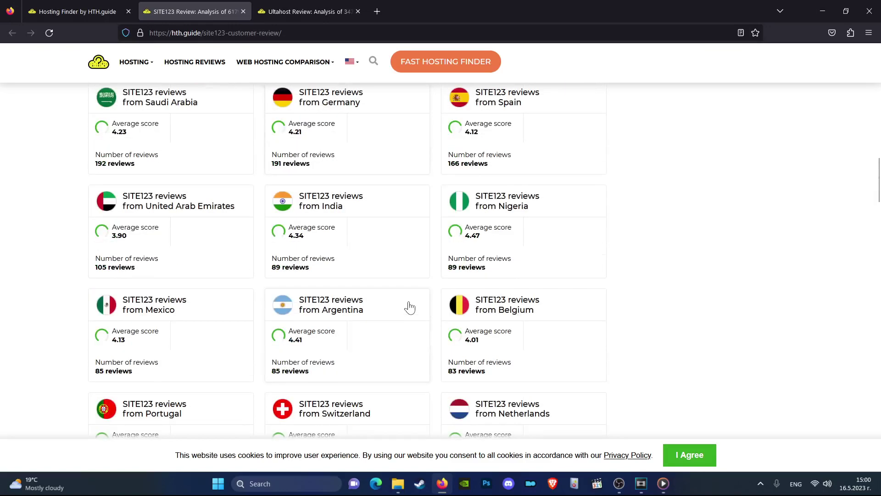
scroll(411, 307, down, 4)
scroll(410, 306, down, 4)
scroll(410, 306, down, 3)
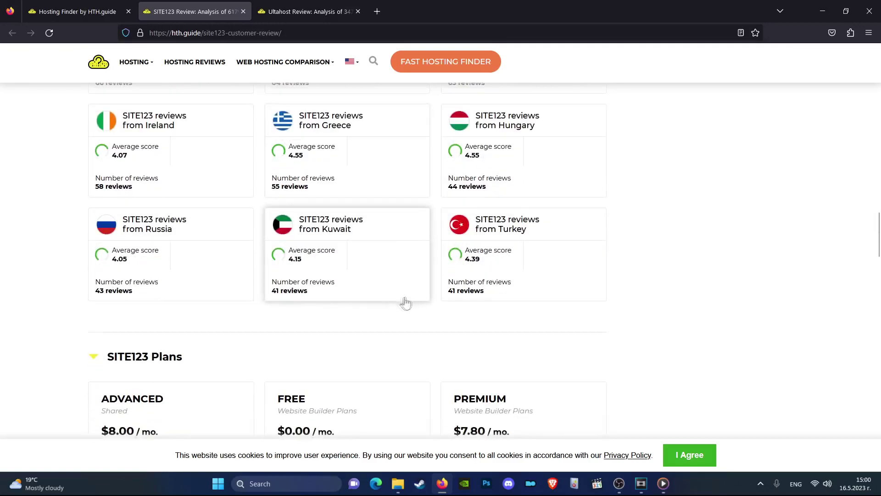
scroll(207, 248, up, 5)
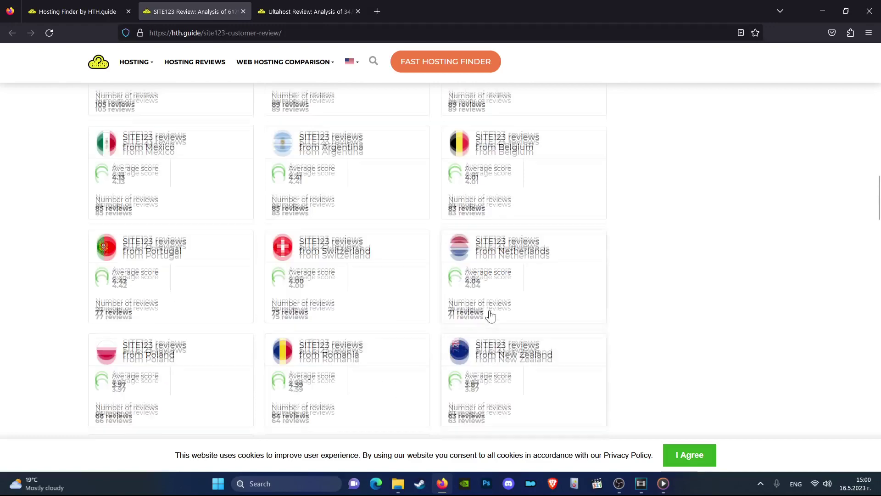
scroll(490, 315, up, 2)
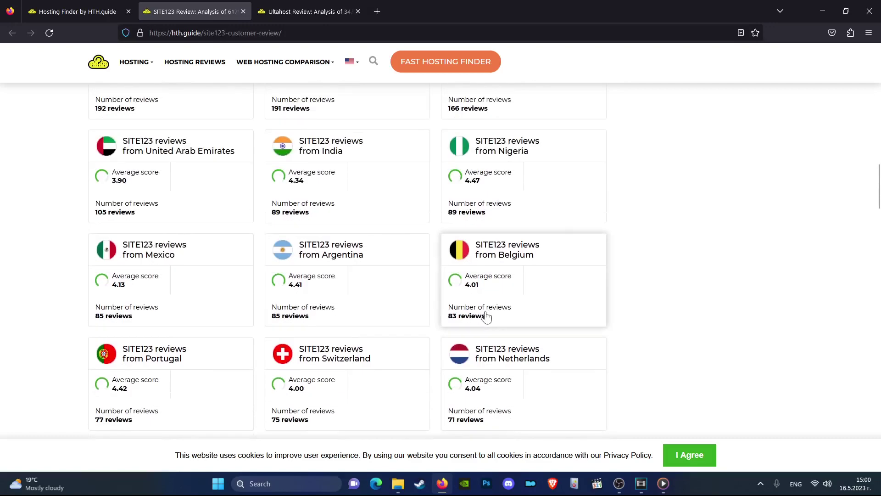
scroll(487, 315, down, 10)
scroll(447, 324, down, 10)
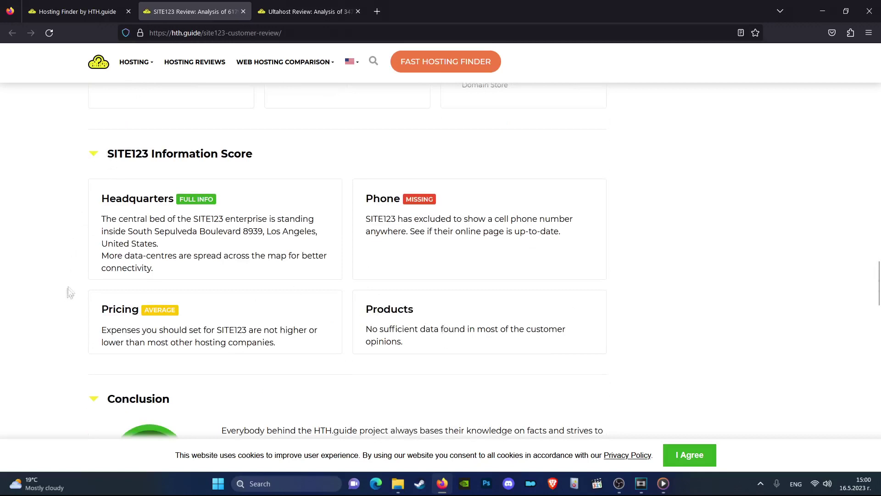
- Read the Pricing card's description in the Information Score section and check the page address
mouse_move(102, 201)
mouse_down()
mouse_move(129, 295)
mouse_move(303, 360)
mouse_up()
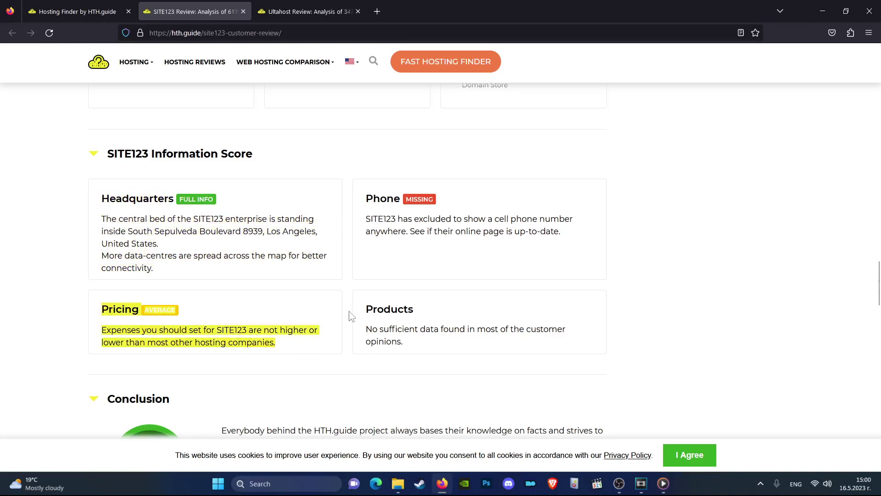
drag(366, 309, 465, 348)
scroll(461, 352, down, 3)
scroll(386, 310, up, 6)
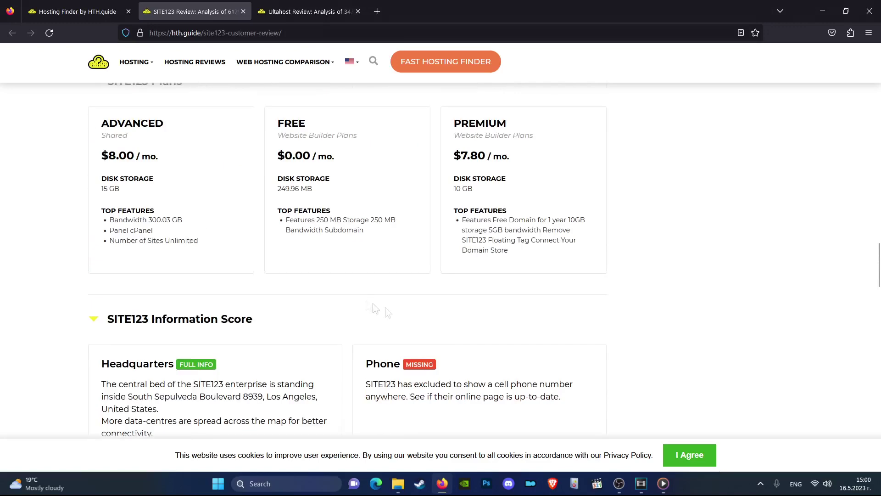
scroll(376, 308, up, 5)
click(174, 33)
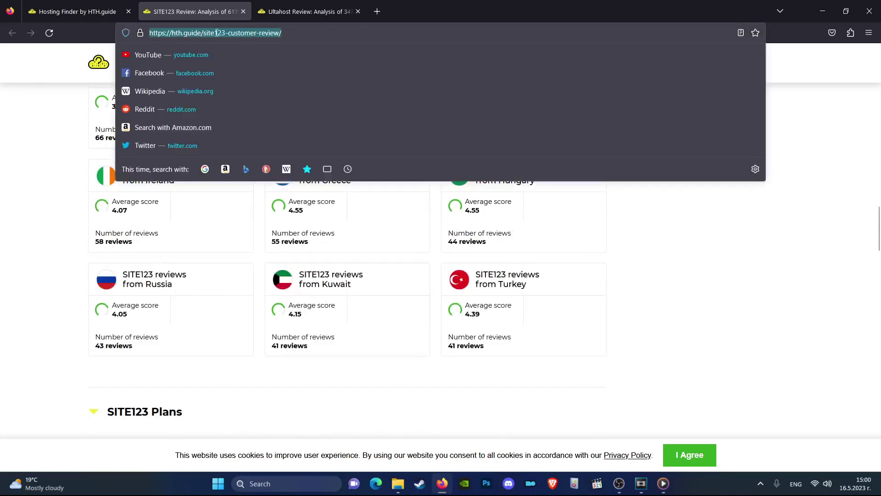
click(43, 110)
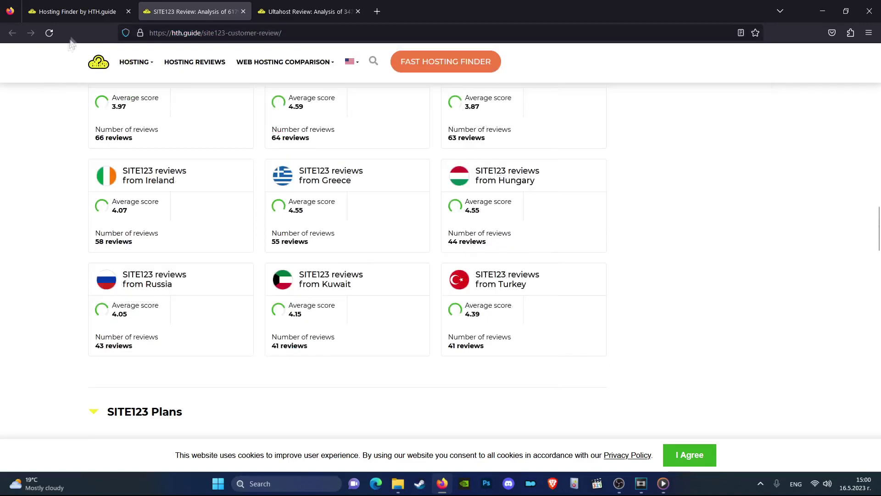
- Switch to the Hosting Finder tab and read its first question, 'Do you know what you're looking for?'
click(79, 12)
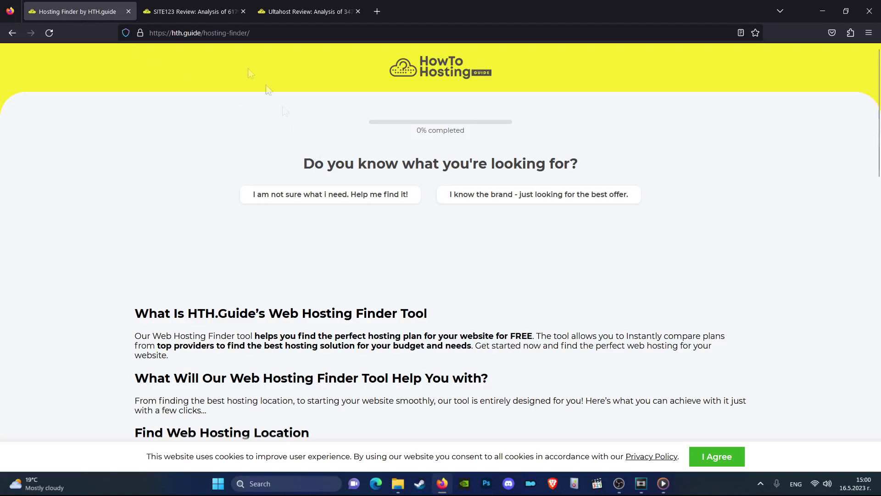
click(197, 33)
click(61, 120)
drag(304, 166, 590, 172)
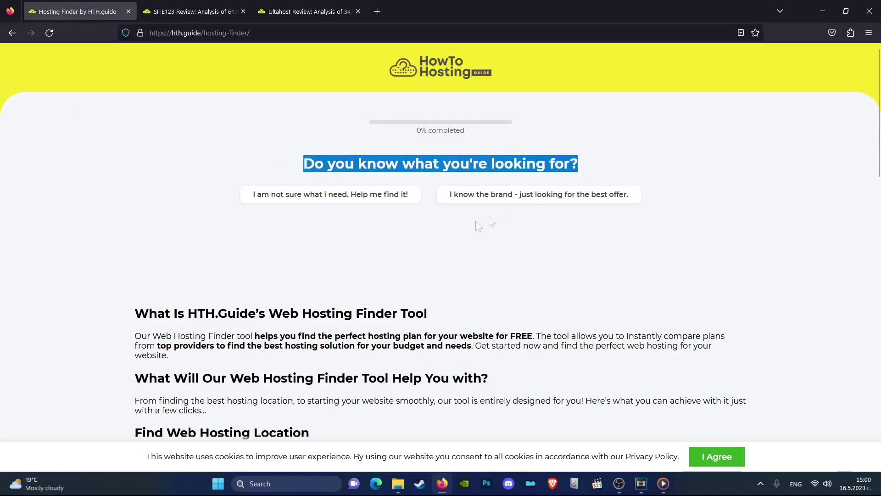
click(380, 264)
scroll(381, 264, down, 3)
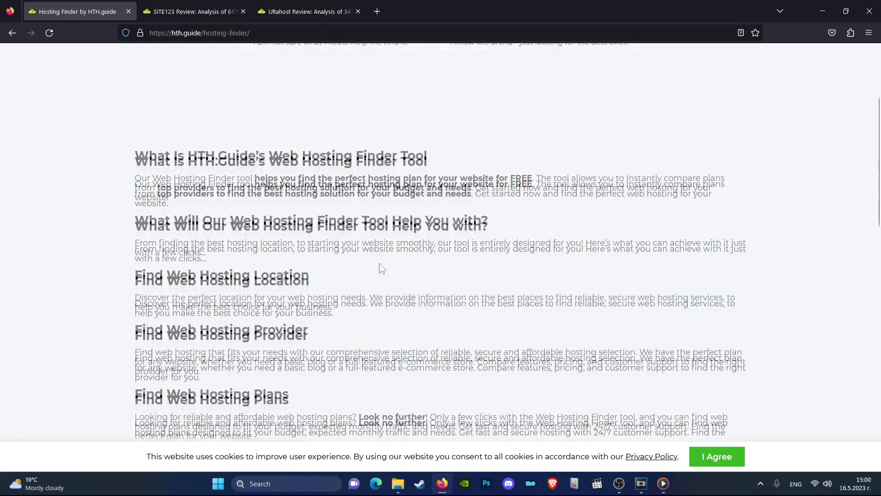
scroll(378, 263, up, 3)
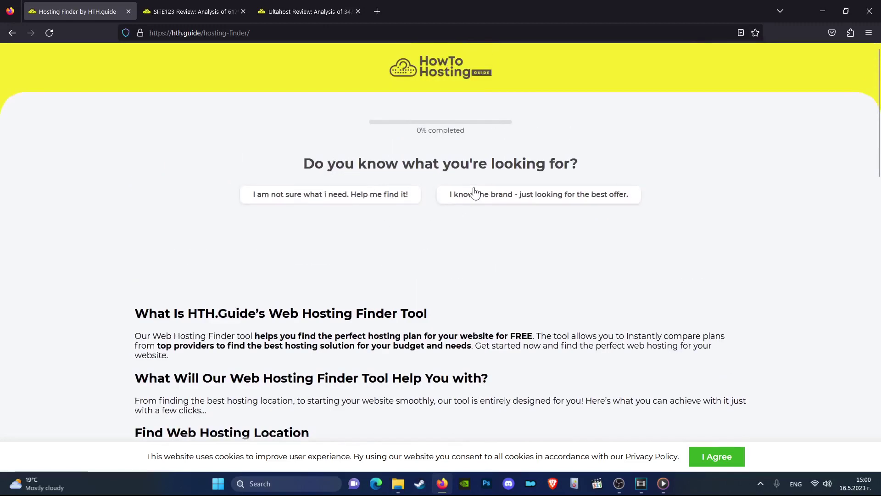